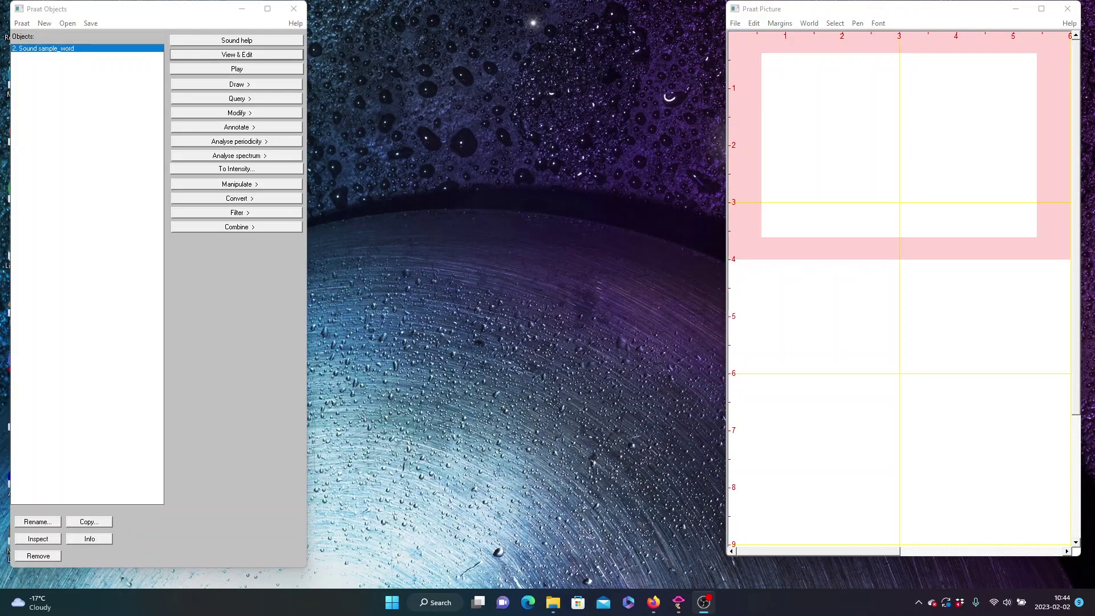
# - Open sample_word in the sound editor, play it, and select stretches to inspect the silent parts
pyautogui.click(204, 57)
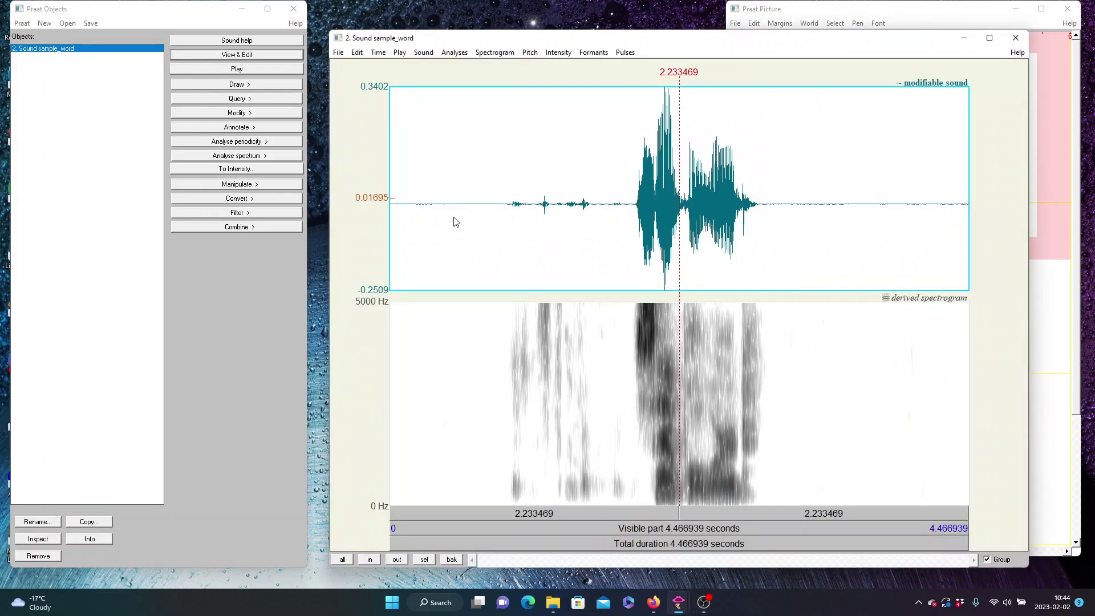
pyautogui.click(731, 528)
pyautogui.moveTo(598, 185)
pyautogui.mouseDown()
pyautogui.moveTo(477, 184)
pyautogui.moveTo(595, 203)
pyautogui.mouseUp()
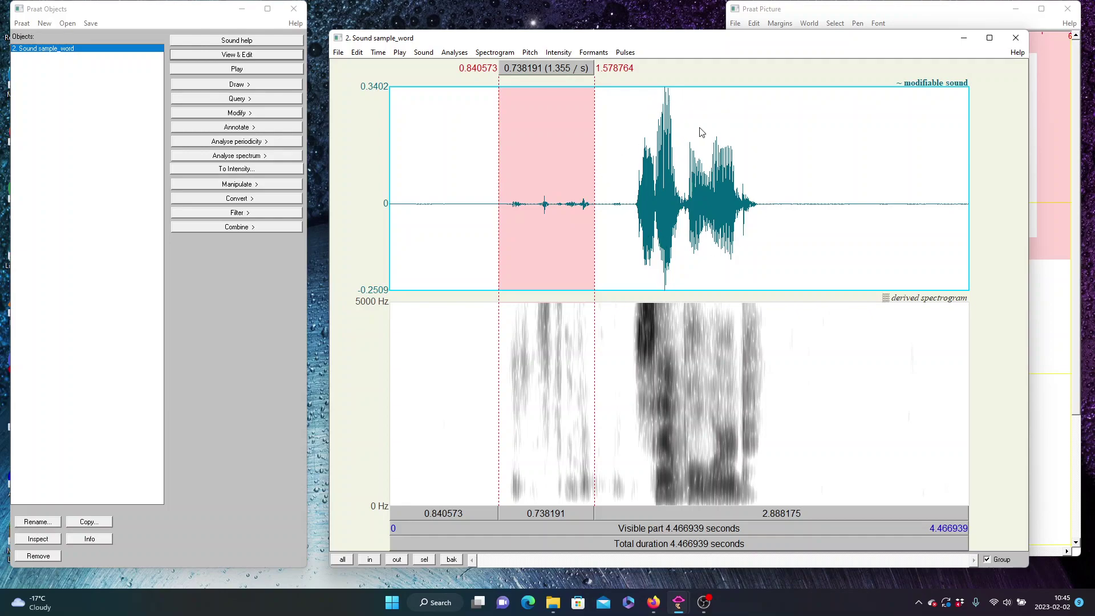
pyautogui.moveTo(623, 174); pyautogui.dragTo(766, 186)
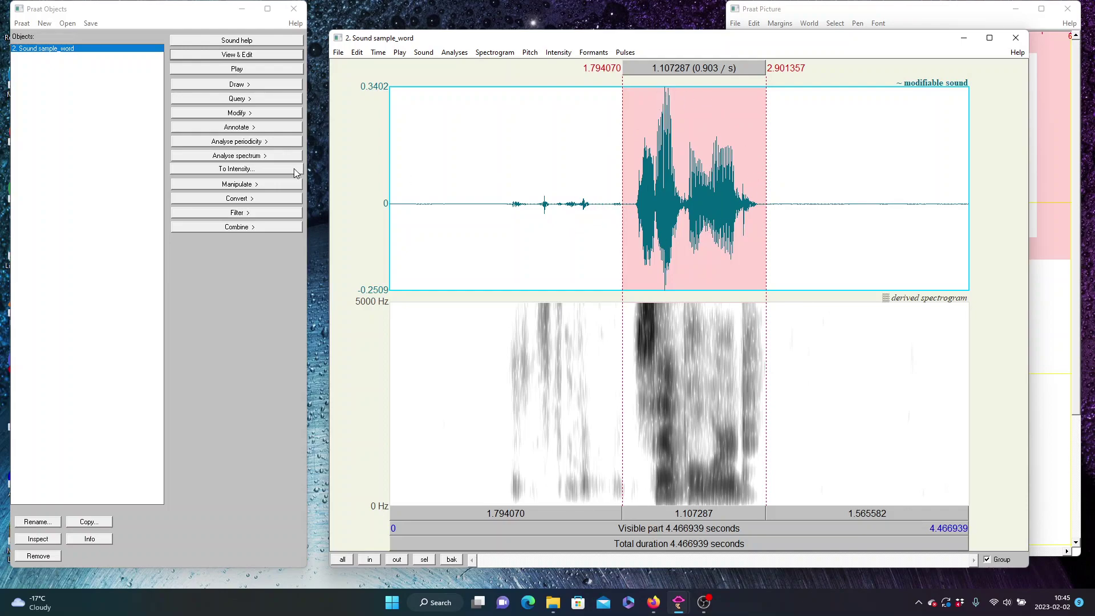
# - Cut the roughly 1.587 s of silence before the word onset, with selection edges snapped to zero crossings
pyautogui.click(584, 194)
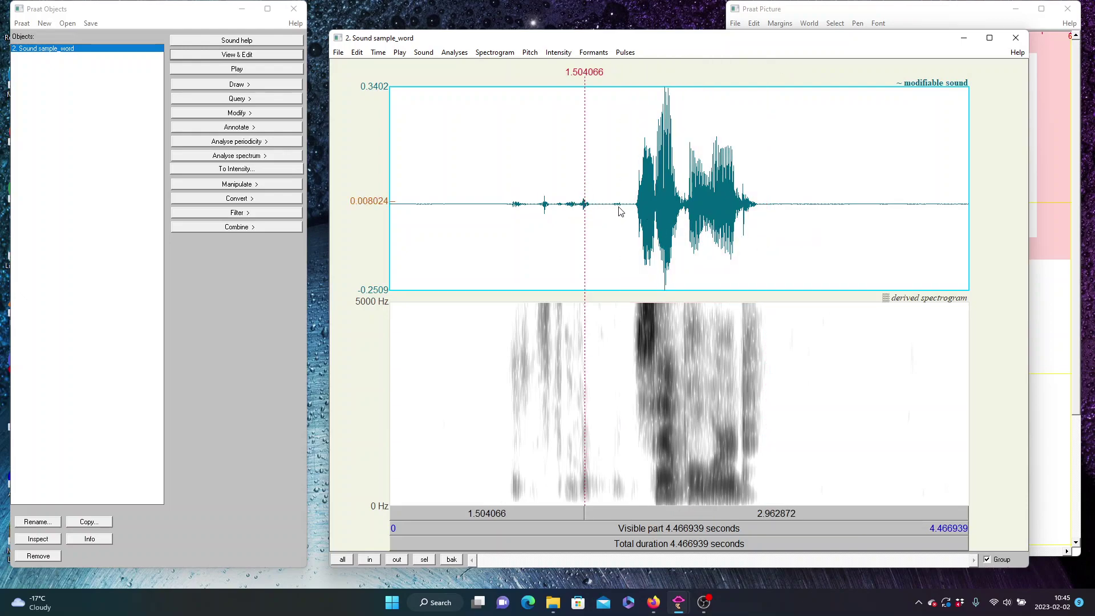
pyautogui.click(596, 196)
pyautogui.moveTo(595, 196); pyautogui.dragTo(334, 200)
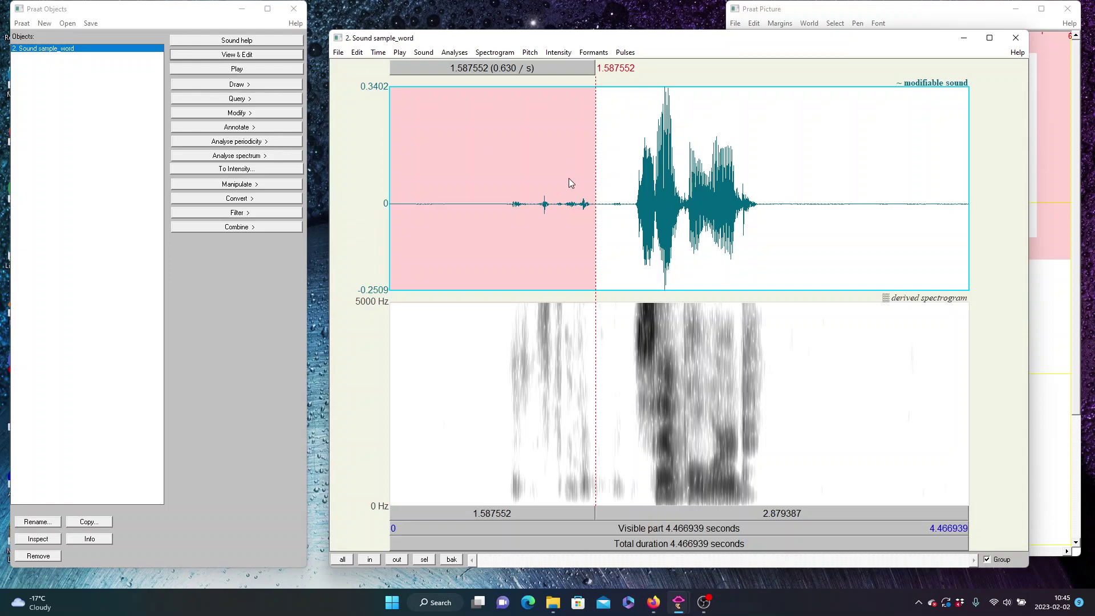
pyautogui.hotkey('ctrl', '0')
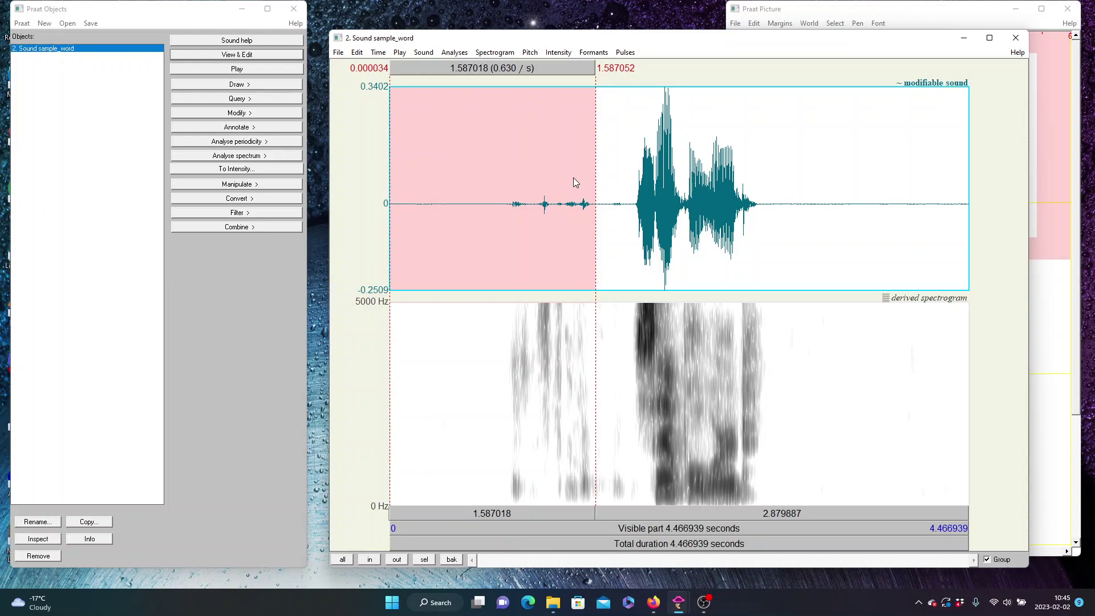
pyautogui.click(356, 52)
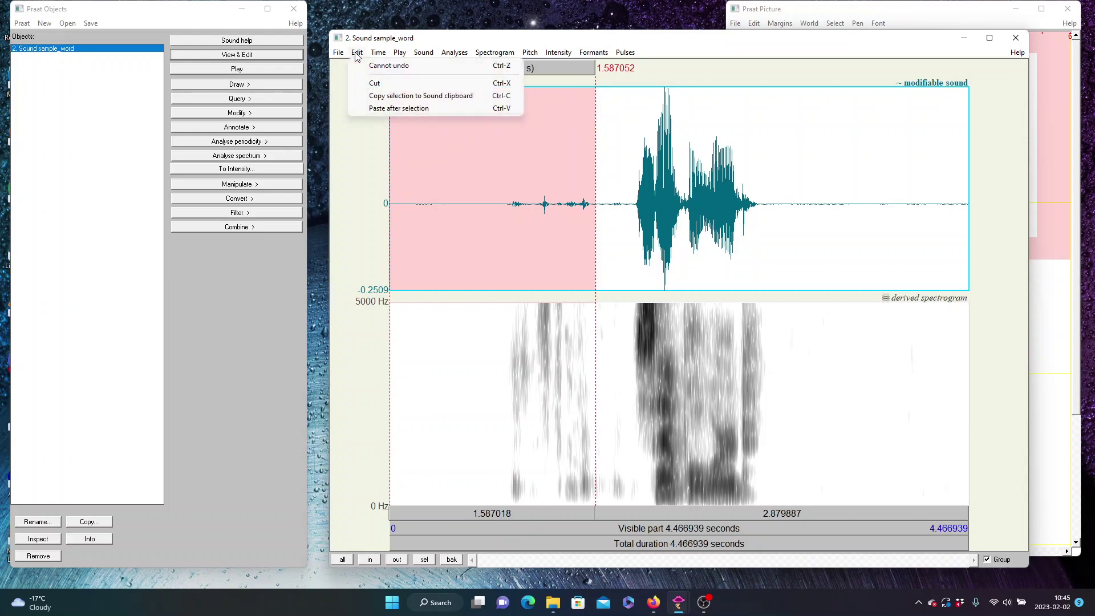
pyautogui.click(379, 84)
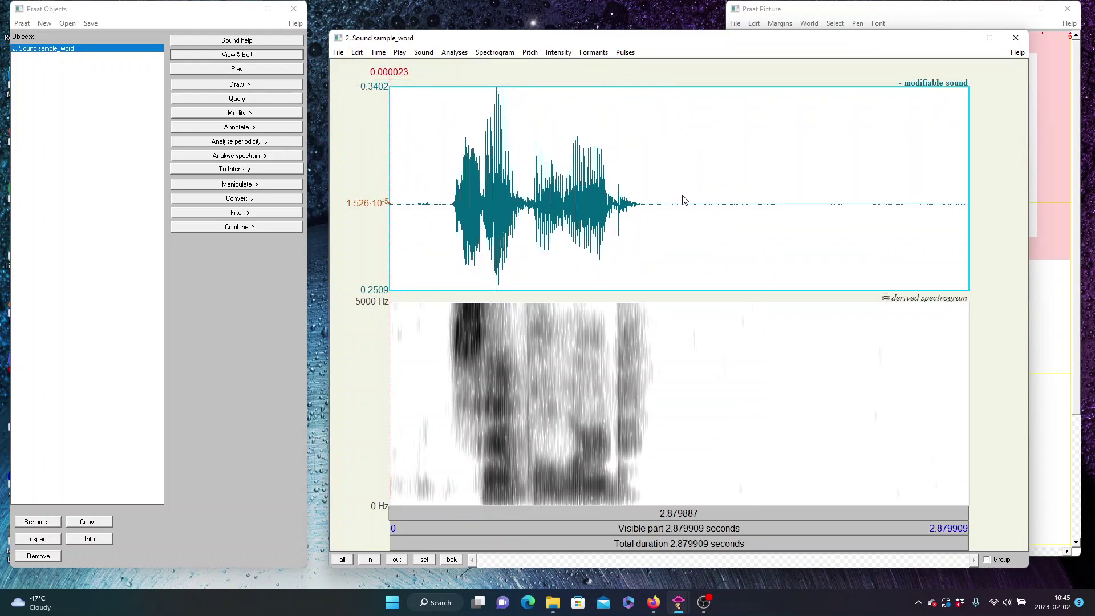
# - Cut everything from just after the word to the sound's end with Ctrl+X, leaving 1.454104 s
pyautogui.moveTo(682, 201); pyautogui.dragTo(1046, 198)
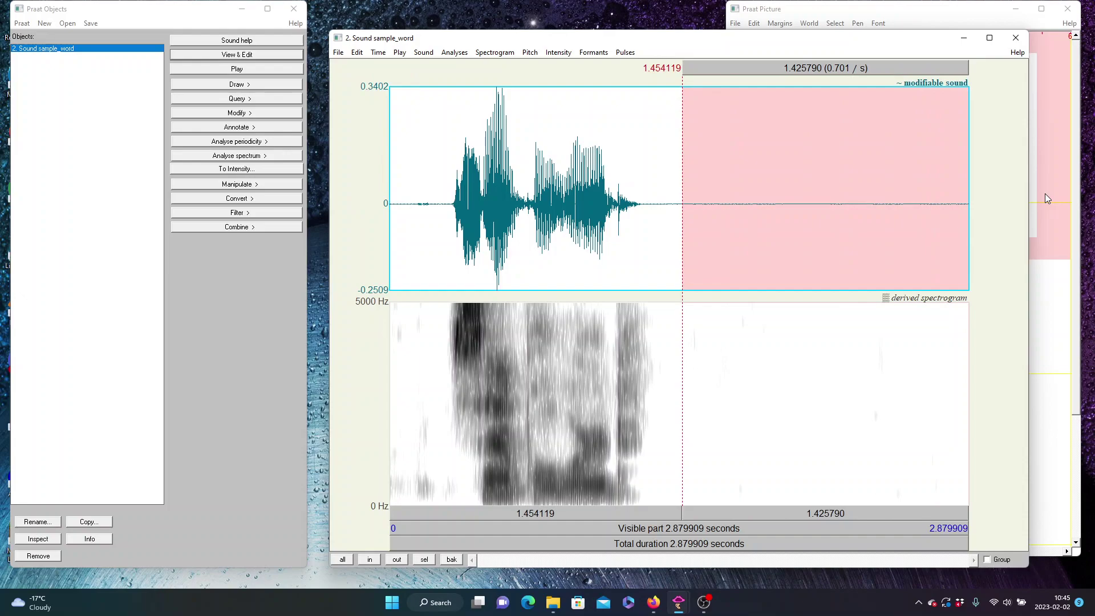
pyautogui.moveTo(1044, 194); pyautogui.dragTo(1044, 194)
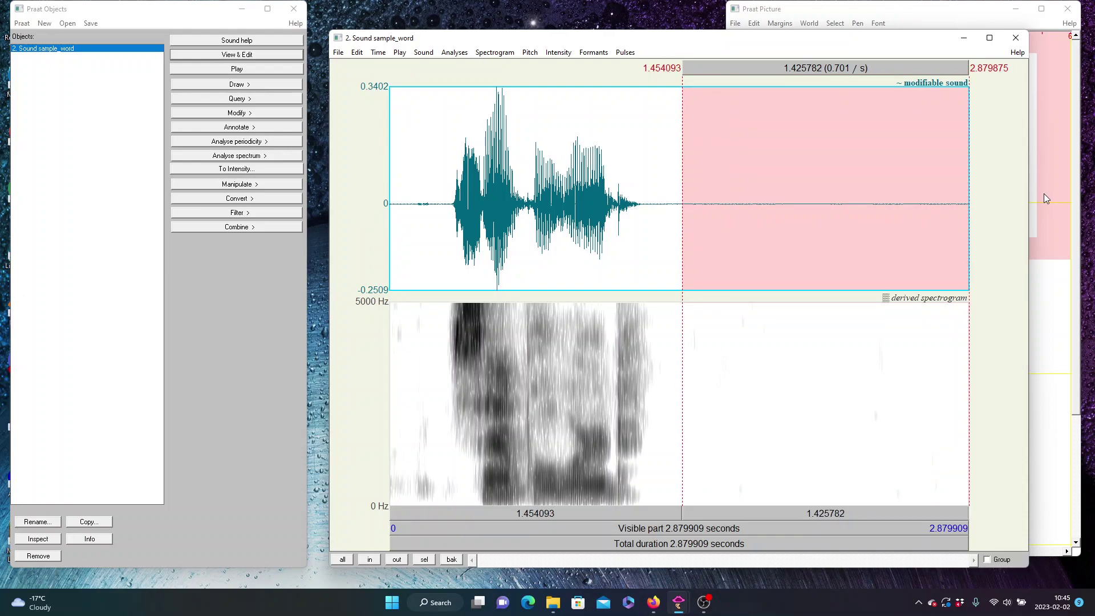
pyautogui.hotkey('ctrl', 'x')
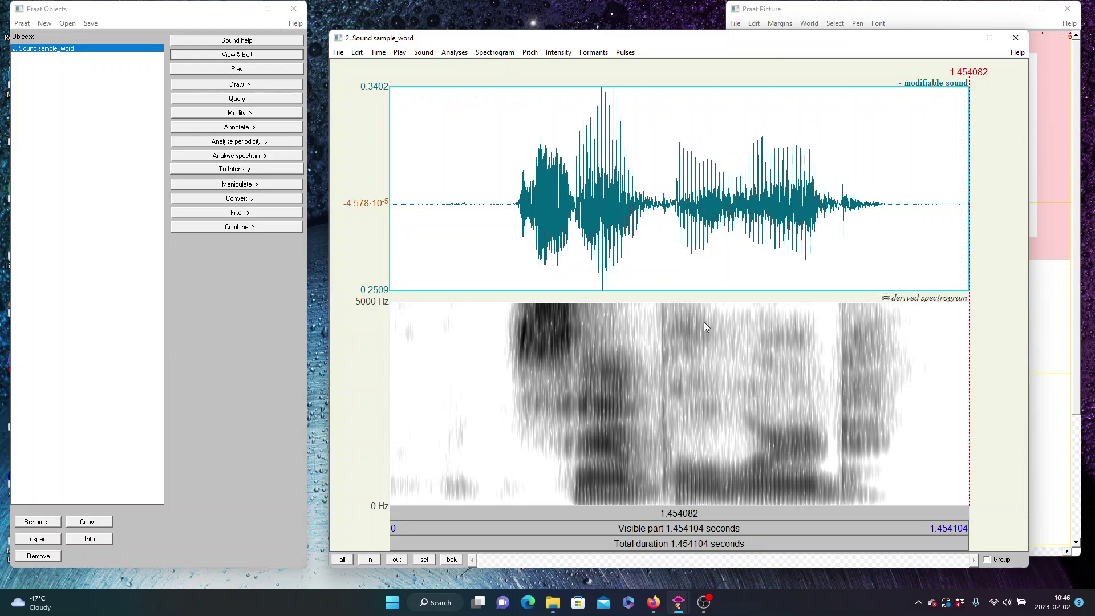
# - Try selections around the remaining silence and place the cursor just before the word onset
pyautogui.moveTo(496, 251); pyautogui.dragTo(401, 241)
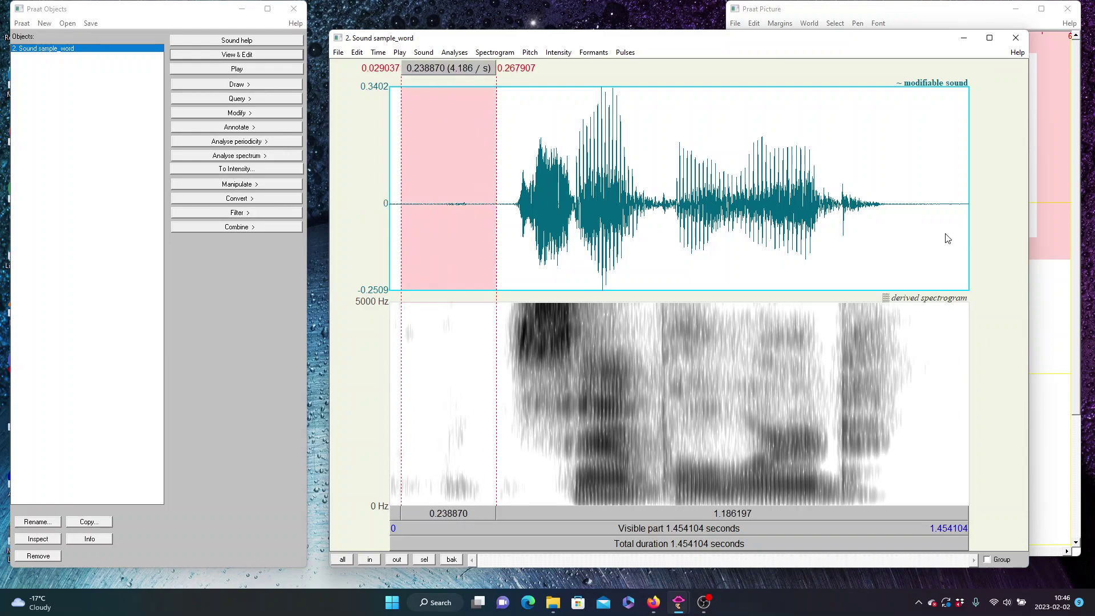
pyautogui.moveTo(896, 223); pyautogui.dragTo(967, 227)
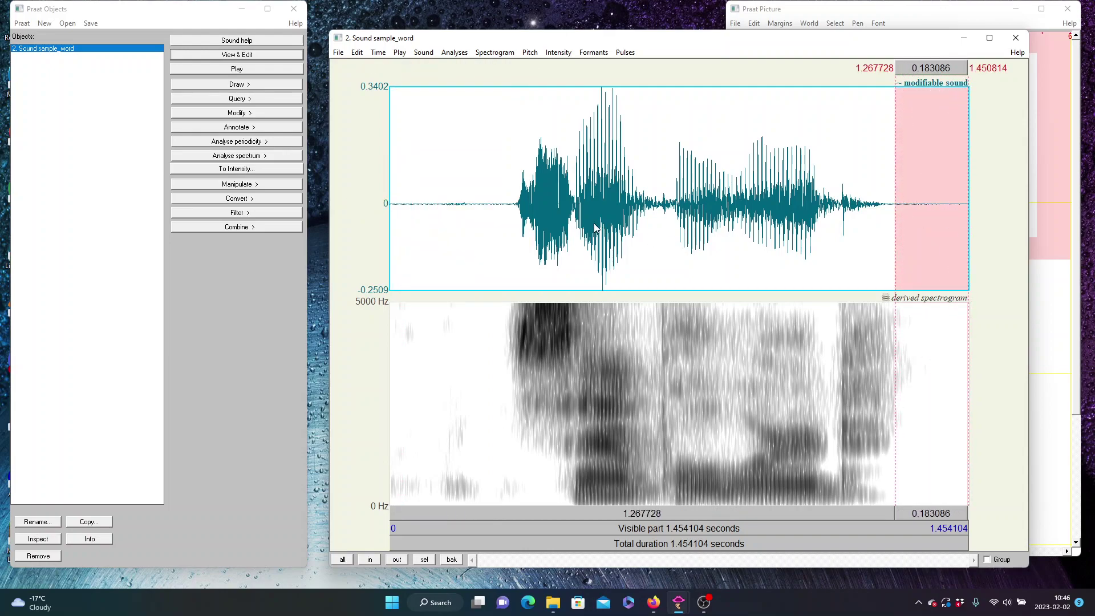
pyautogui.moveTo(504, 221); pyautogui.dragTo(392, 225)
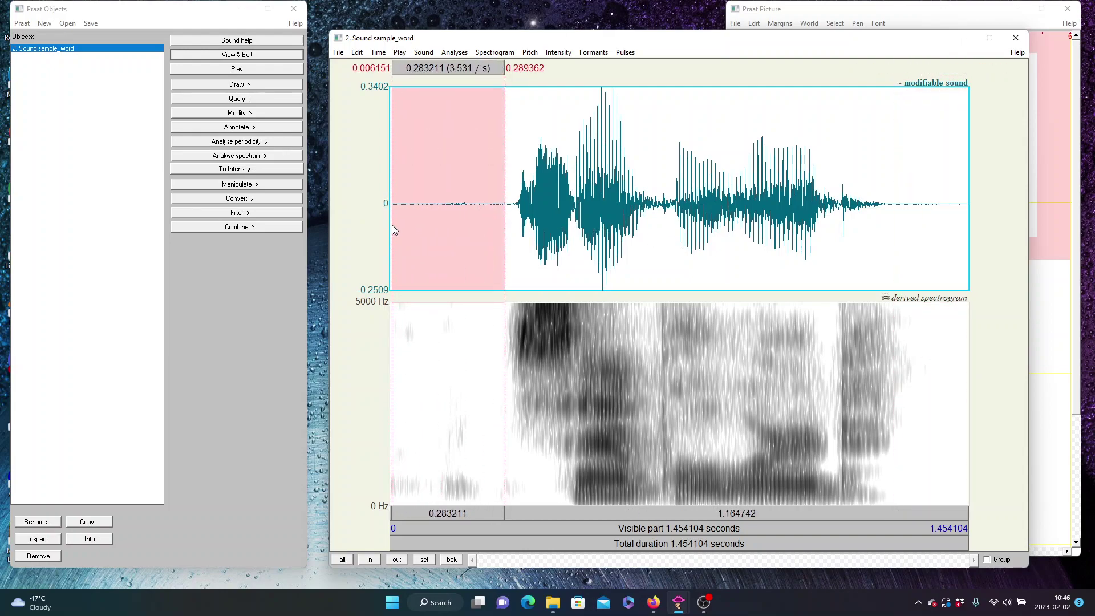
pyautogui.click(416, 223)
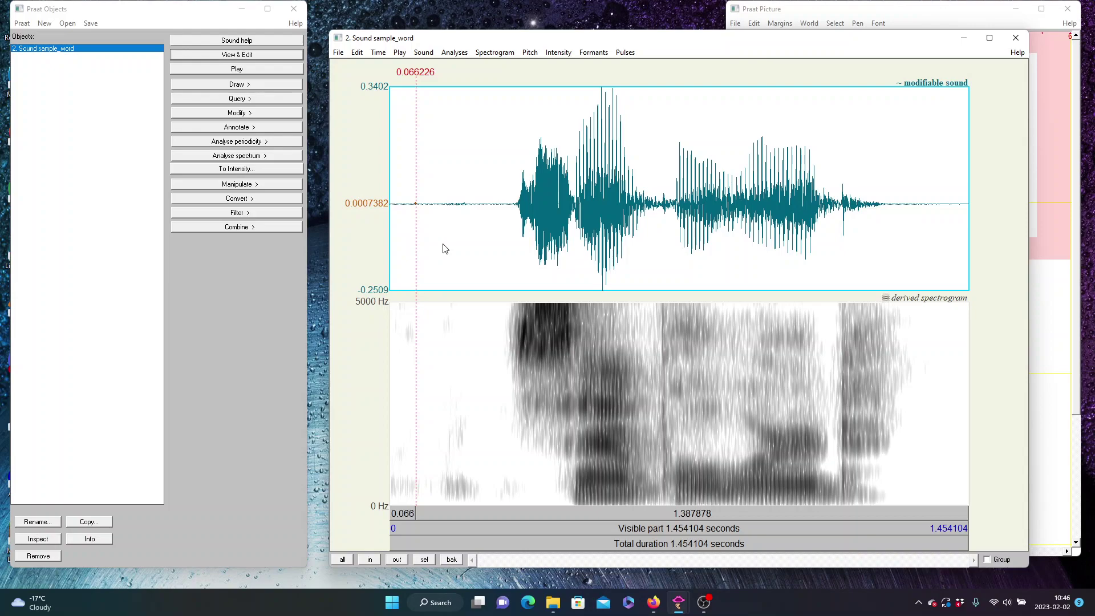
pyautogui.moveTo(515, 214); pyautogui.dragTo(501, 216)
pyautogui.click(512, 214)
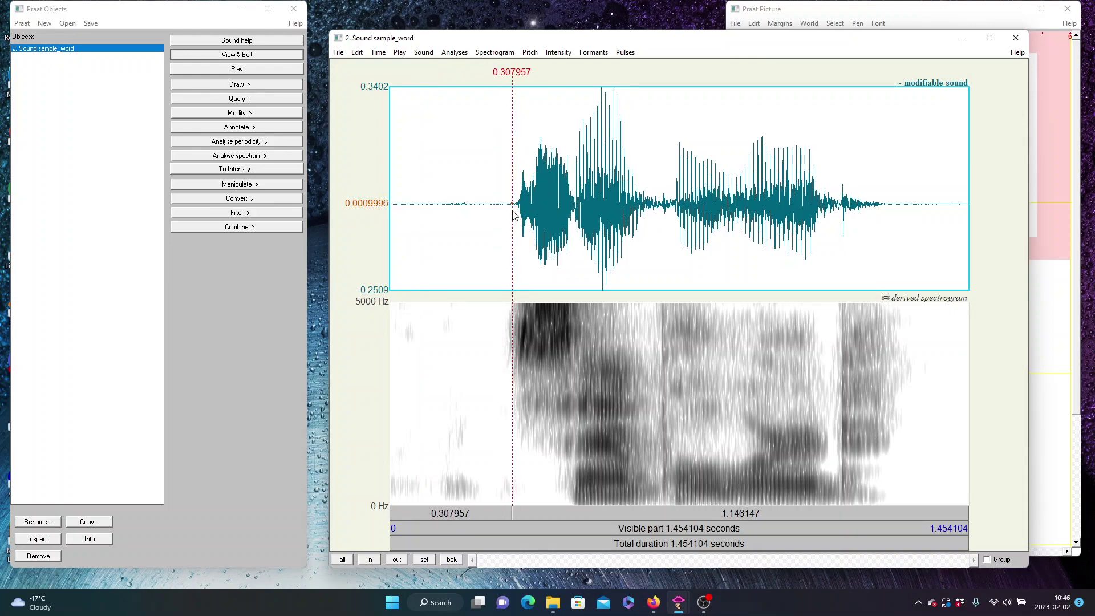
pyautogui.click(510, 214)
# - Cut the 0.2996 s from the onset back to 0, with edges snapped to zero crossings
pyautogui.moveTo(509, 214); pyautogui.dragTo(375, 221)
pyautogui.press(',')
pyautogui.press('.')
pyautogui.hotkey('ctrl', 'x')
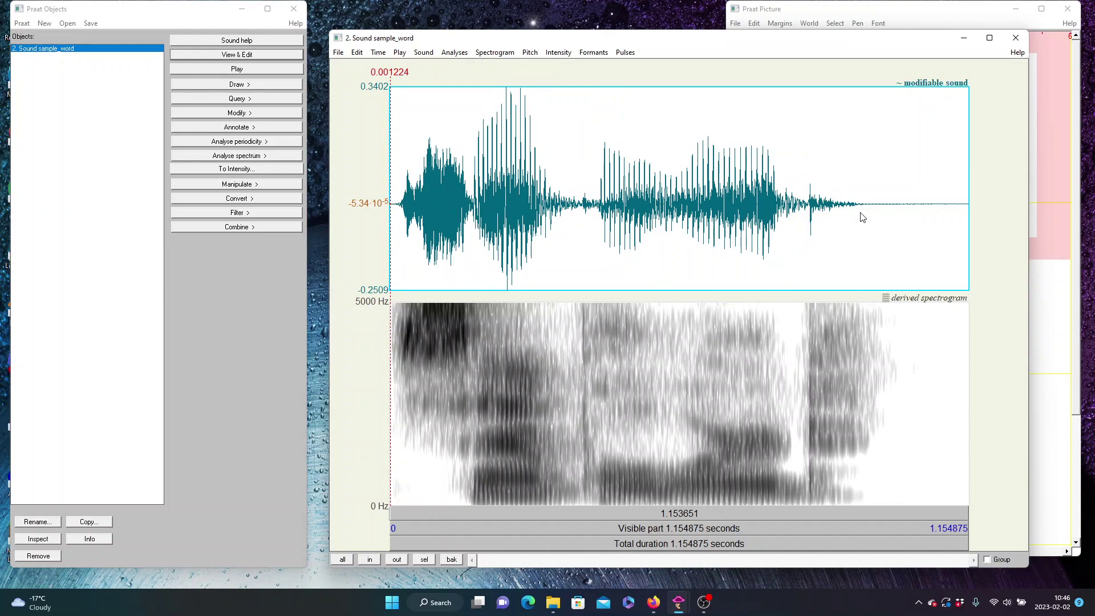
# - Cut the 0.209433 s trailing tail to reach 0.945442 s, test paste-and-undo, then close the editor
pyautogui.moveTo(864, 216); pyautogui.dragTo(987, 227)
pyautogui.hotkey('ctrl', 'x')
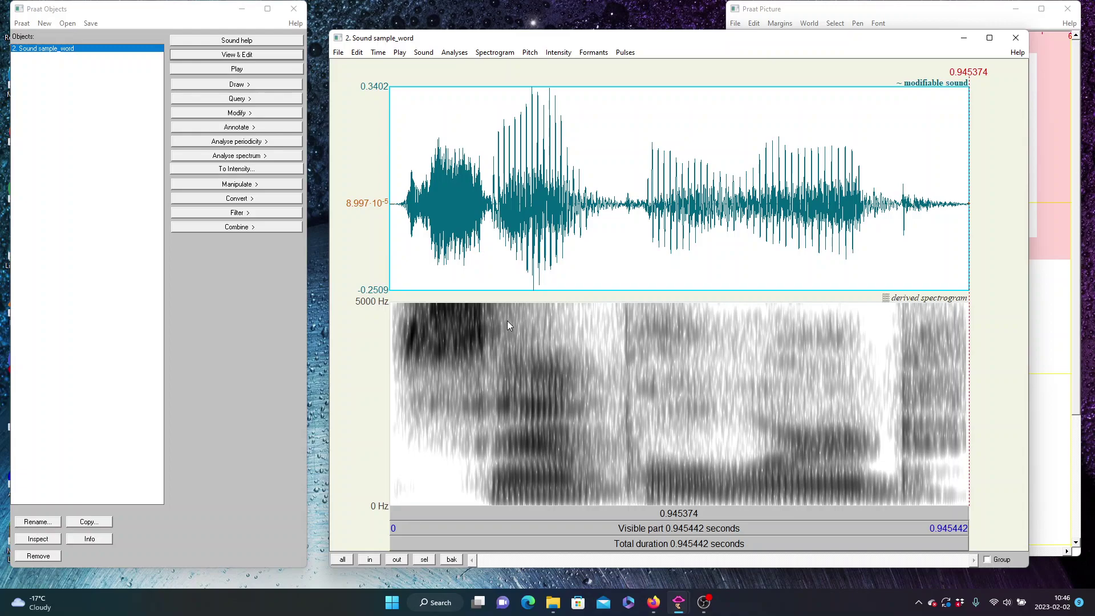
pyautogui.hotkey('ctrl', 'v')
pyautogui.hotkey('ctrl', 'z')
pyautogui.hotkey('ctrl', 'v')
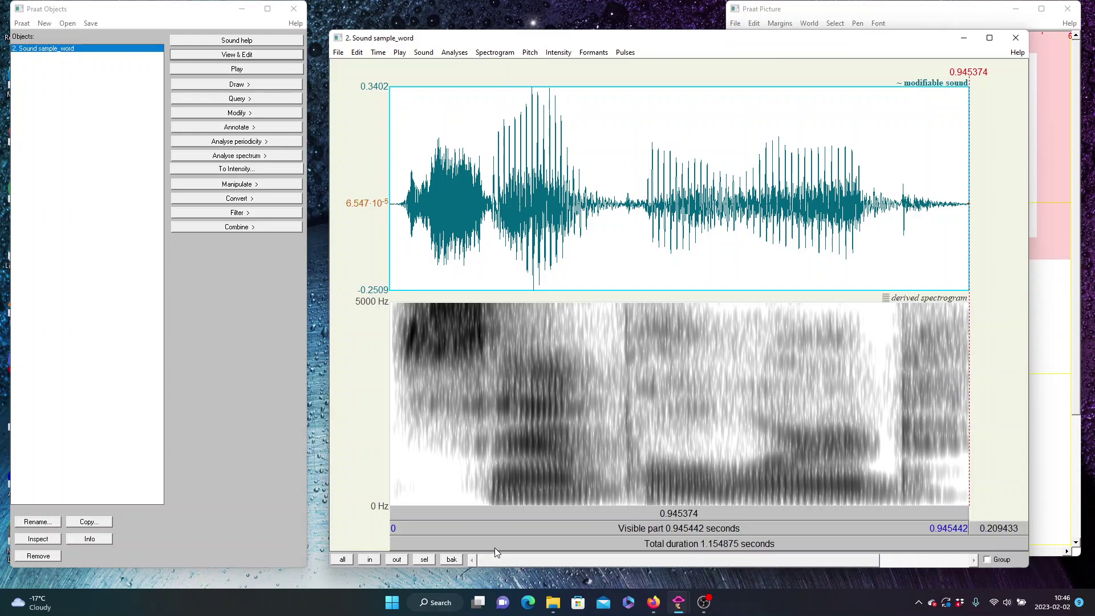
pyautogui.hotkey('ctrl', 'z')
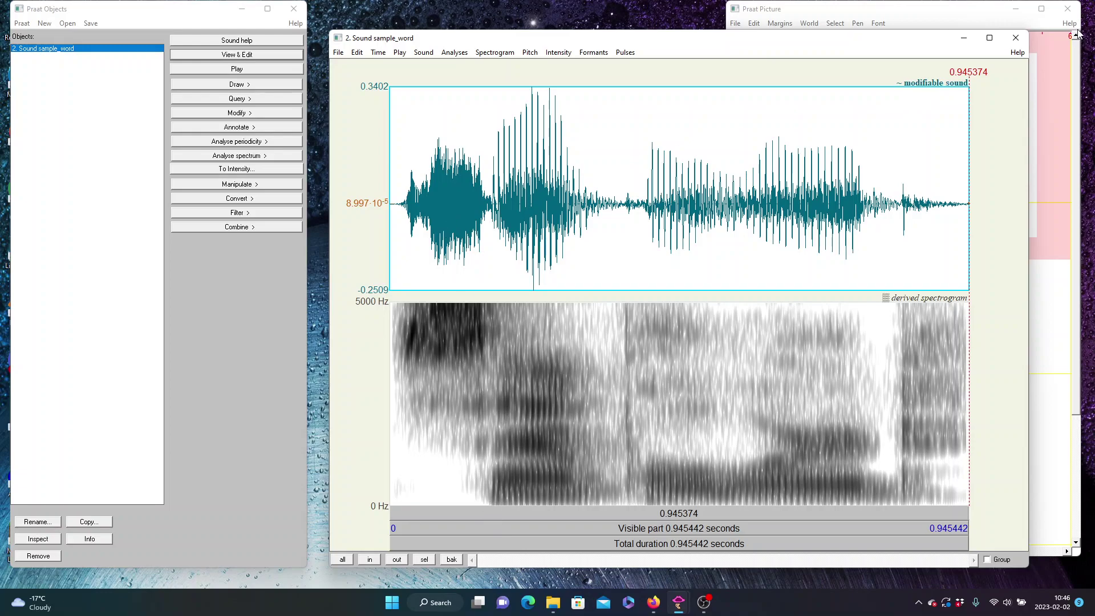
pyautogui.click(1016, 38)
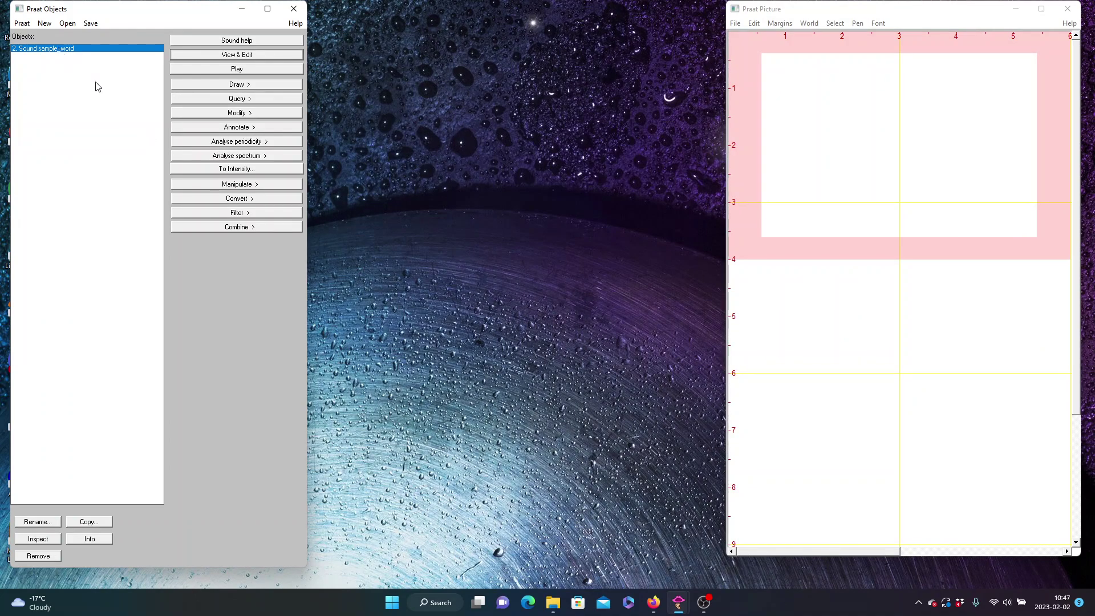
# - Apply Modify > Scale peak to sample_word with a new absolute peak of 0.99
pyautogui.click(227, 113)
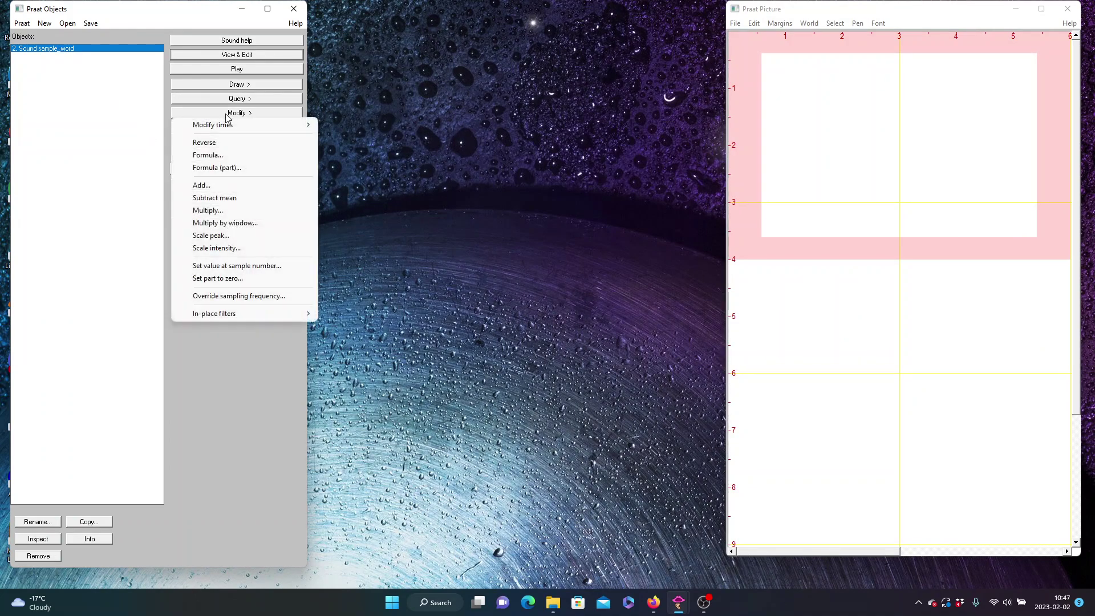
pyautogui.click(218, 236)
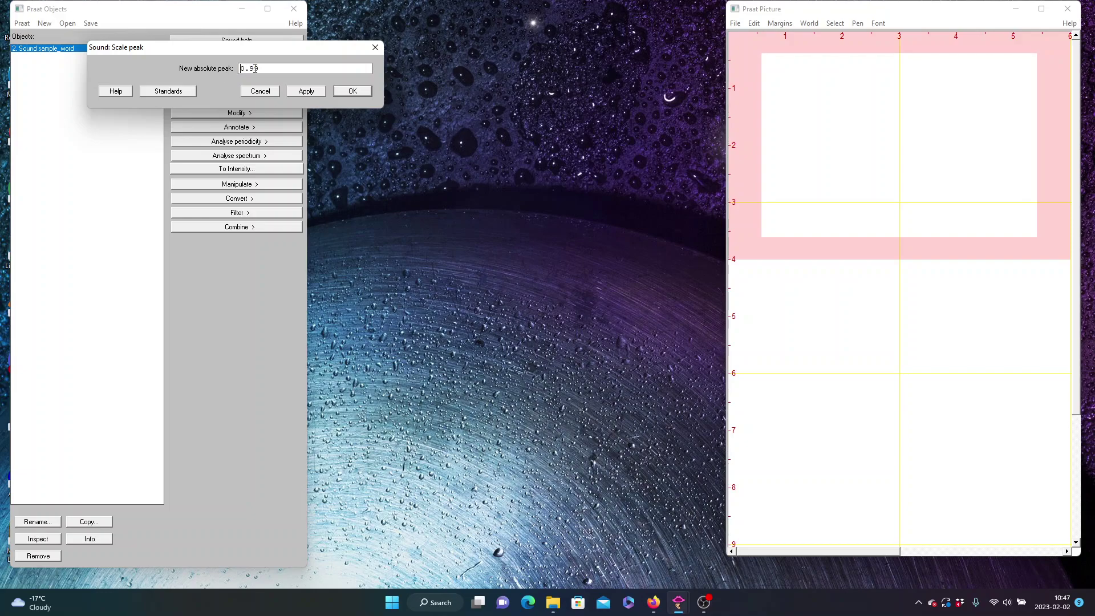
pyautogui.click(354, 90)
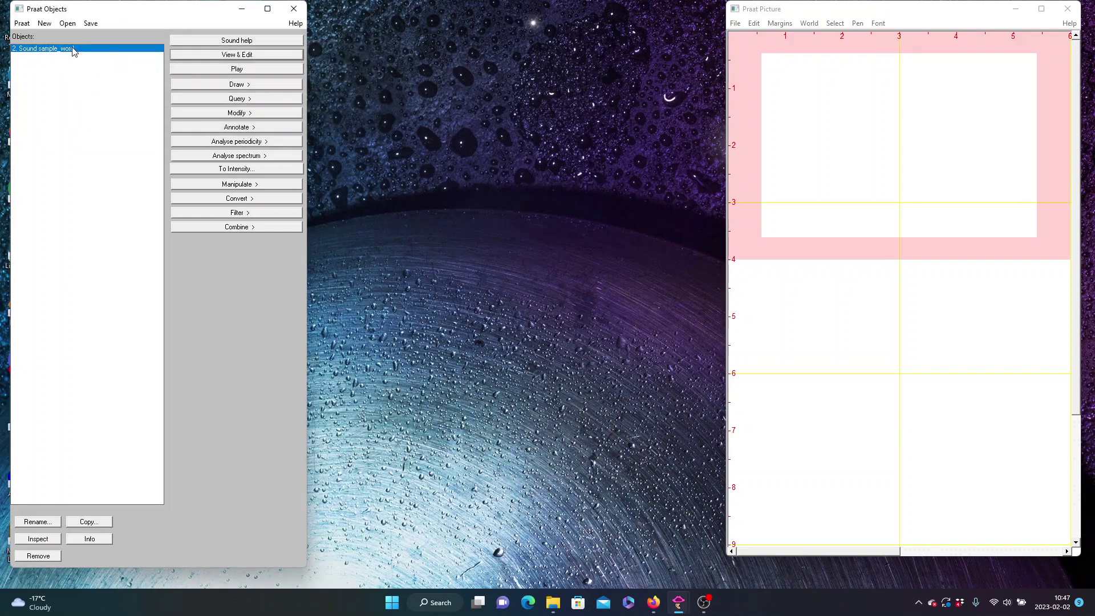
# - Reopen the scaled sound, check that its tallest peak reaches 0.99, and play it
pyautogui.click(231, 56)
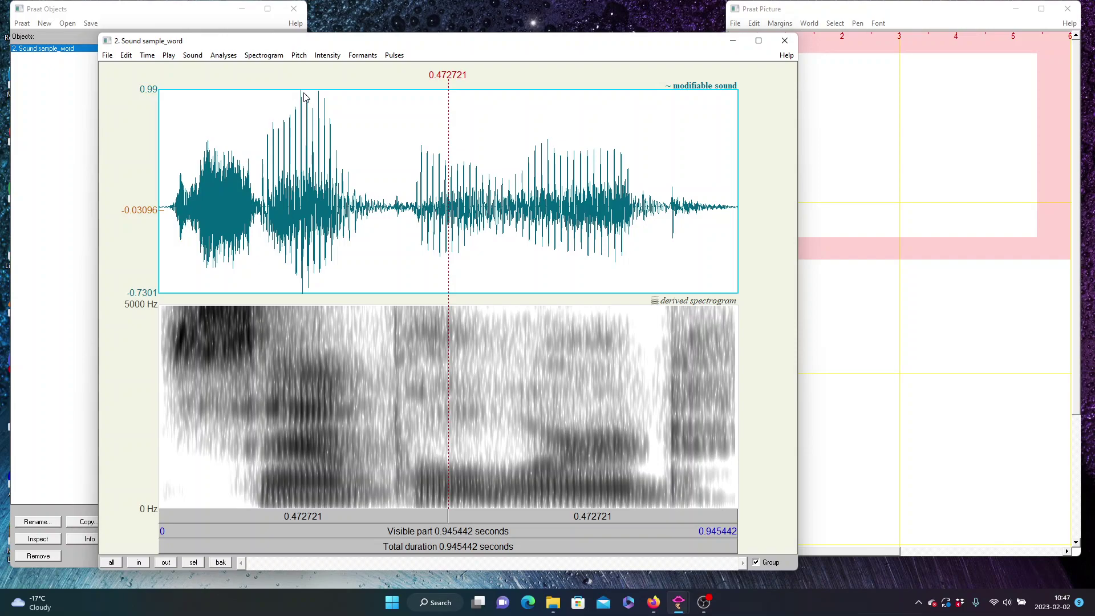
pyautogui.moveTo(300, 94); pyautogui.dragTo(311, 98)
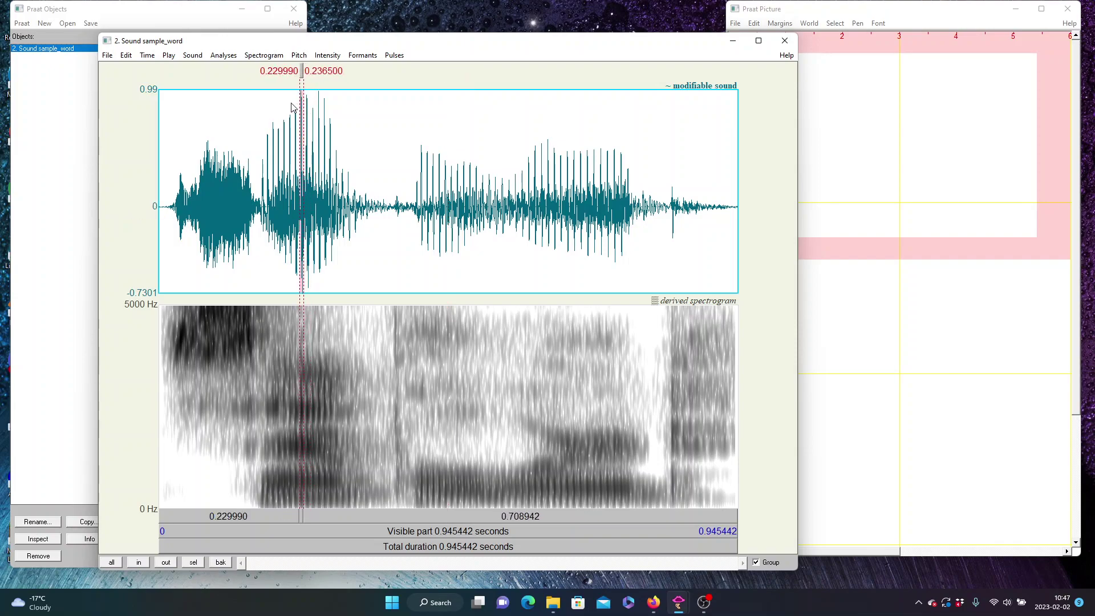
pyautogui.click(292, 107)
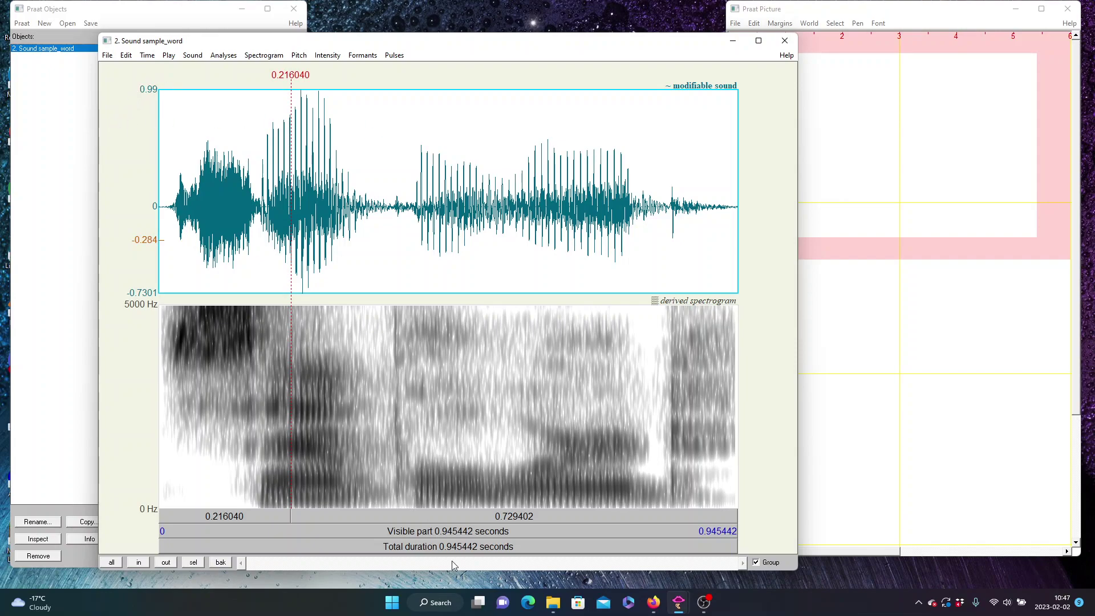
pyautogui.click(450, 531)
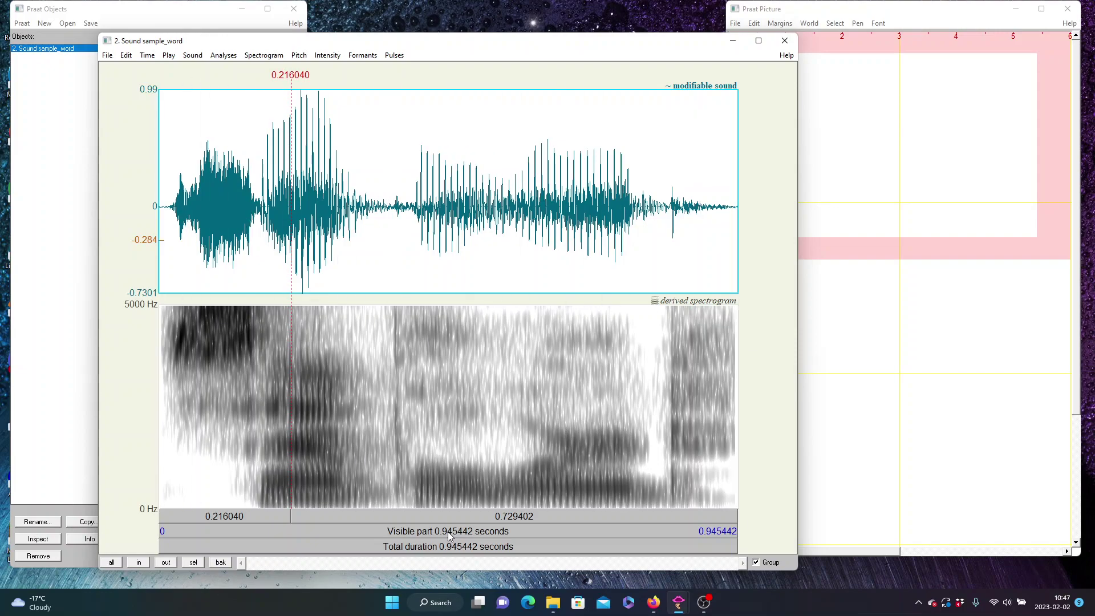